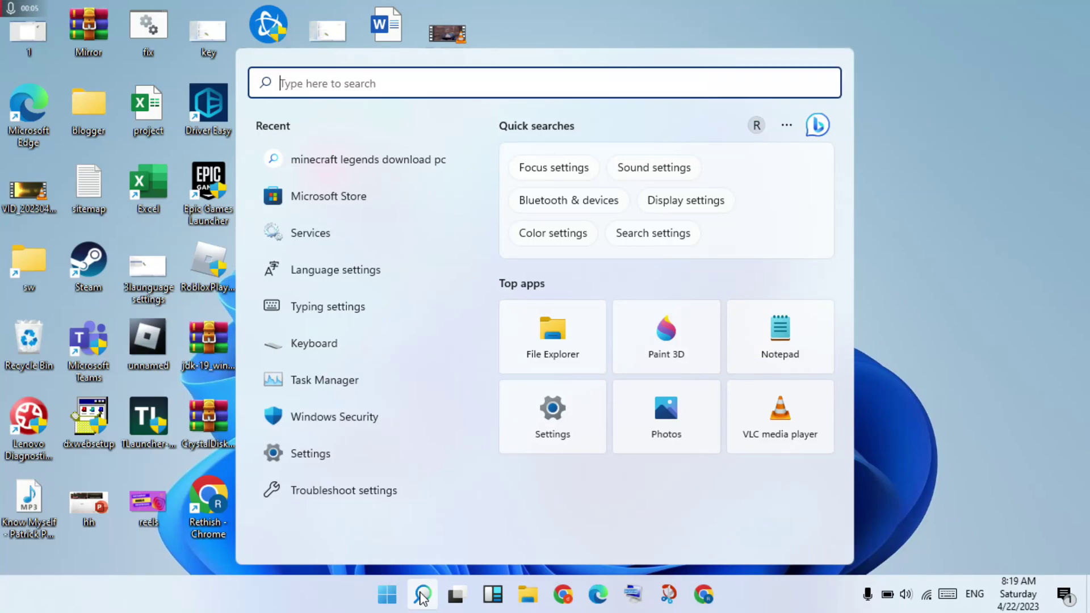
# - Search Windows for 'translucenttb download for pc', view results, then dismiss the search panel
pyautogui.write('translucenttb download for pc')
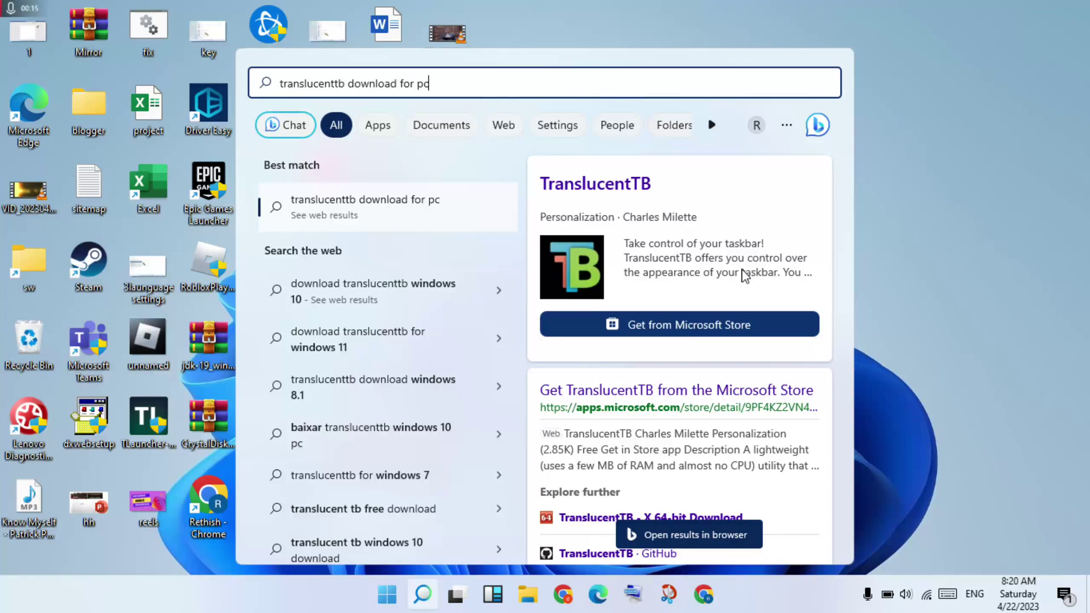
pyautogui.click(900, 167)
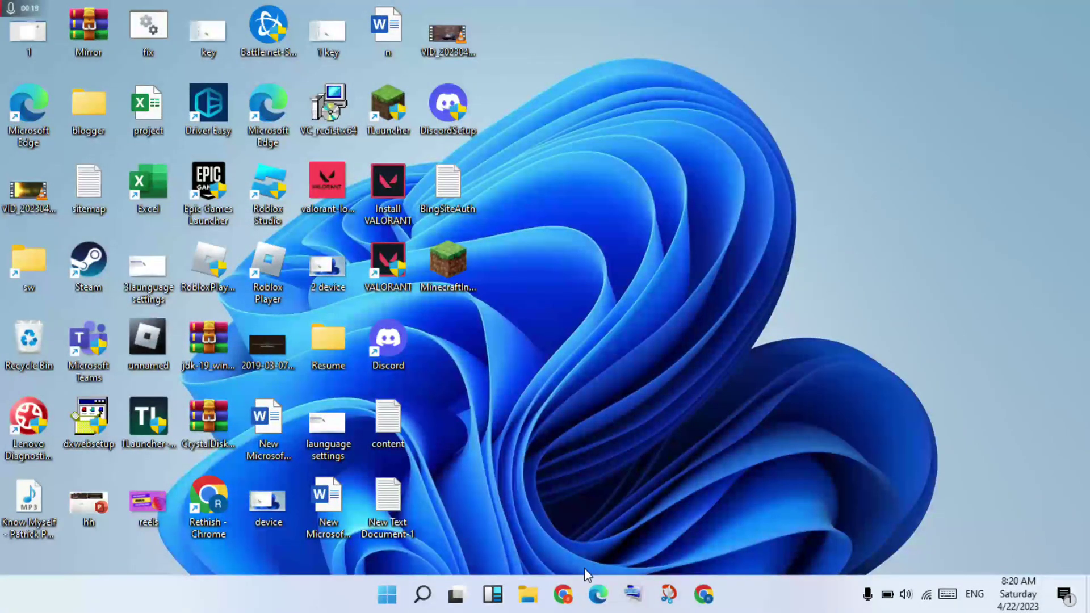
# - Launch Chrome and start the latest TranslucentTB 2022.1 download from uptodown
pyautogui.click(564, 594)
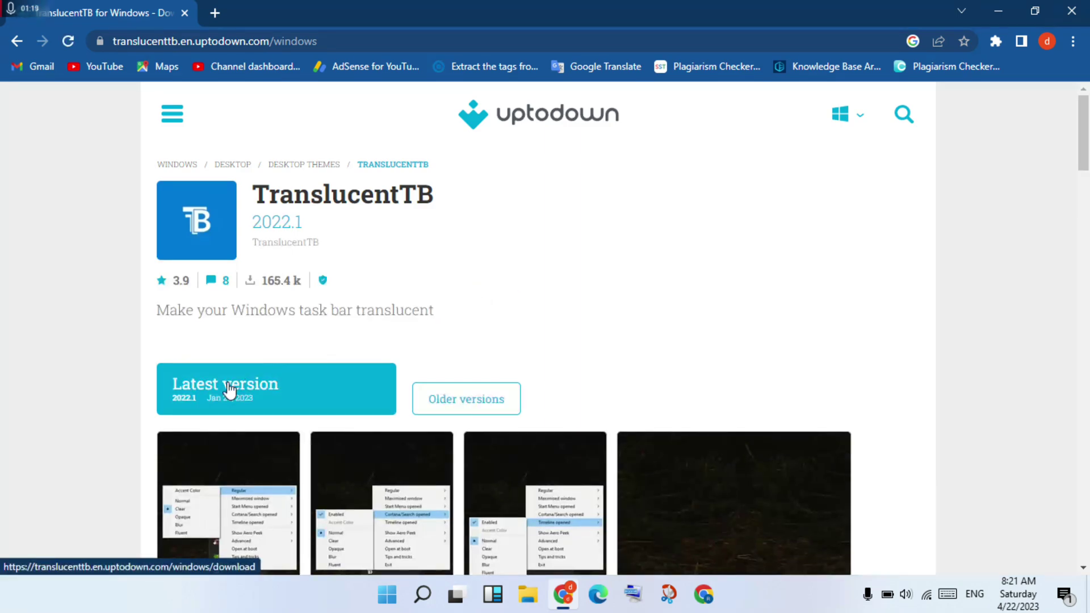
pyautogui.click(275, 390)
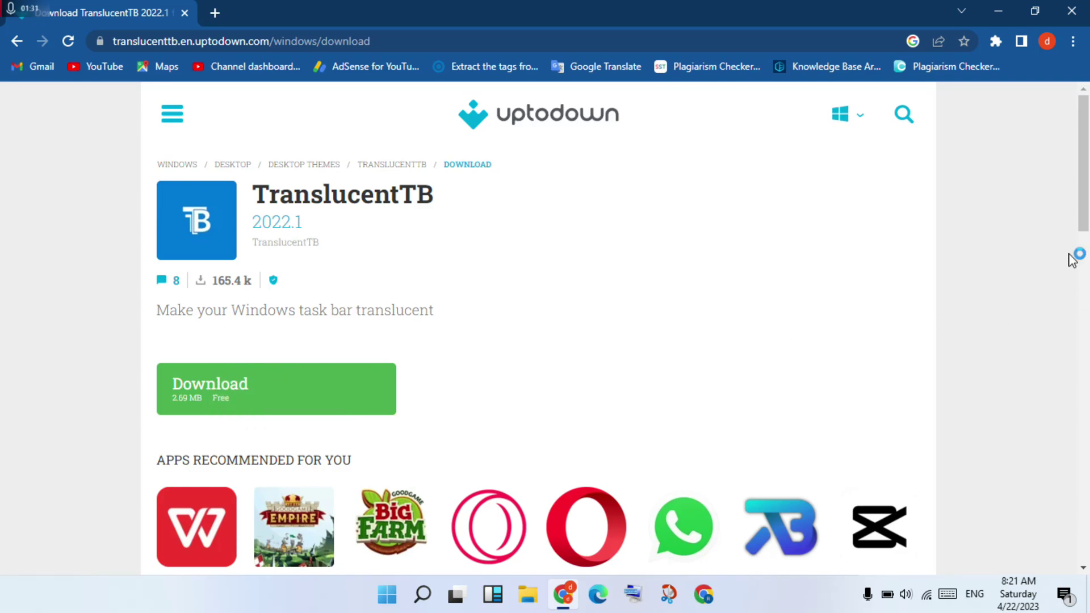
# - Close Chrome and launch Microsoft Store from a 'microsoft store' taskbar search
pyautogui.click(1072, 10)
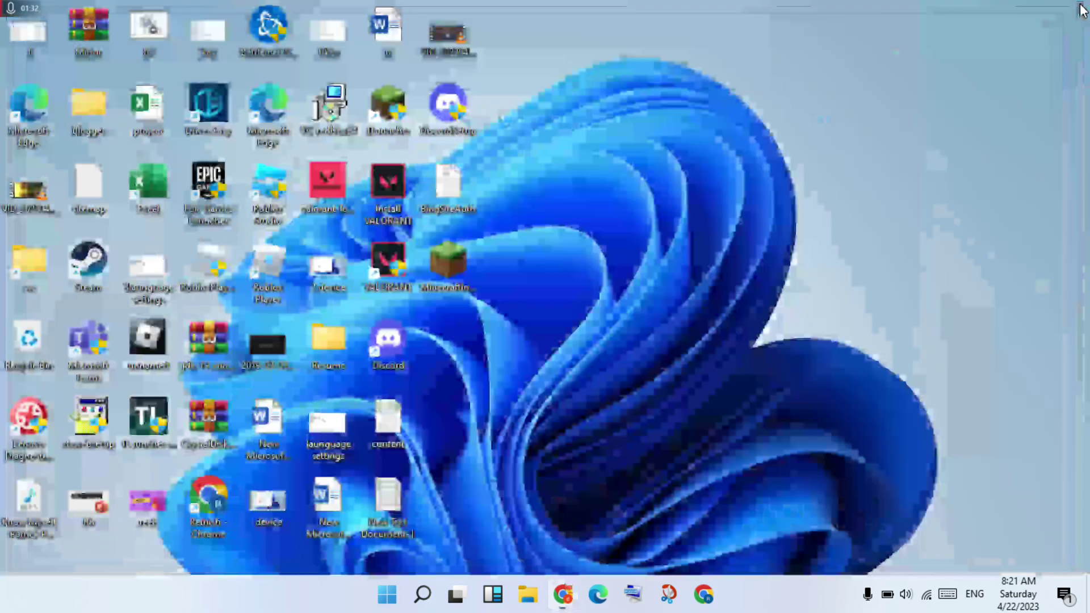
pyautogui.click(424, 594)
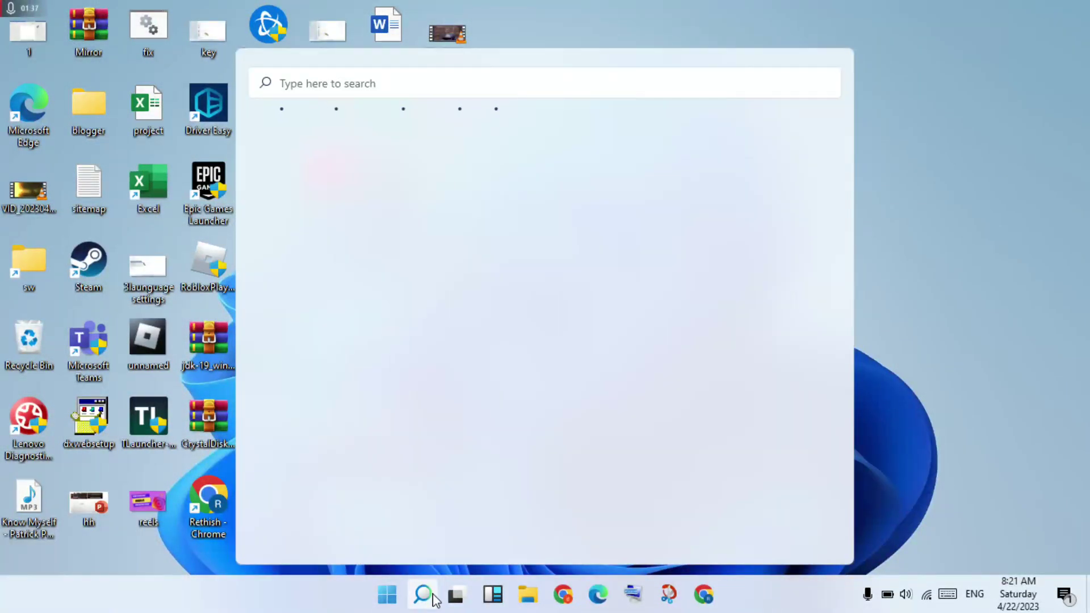
pyautogui.write('micr')
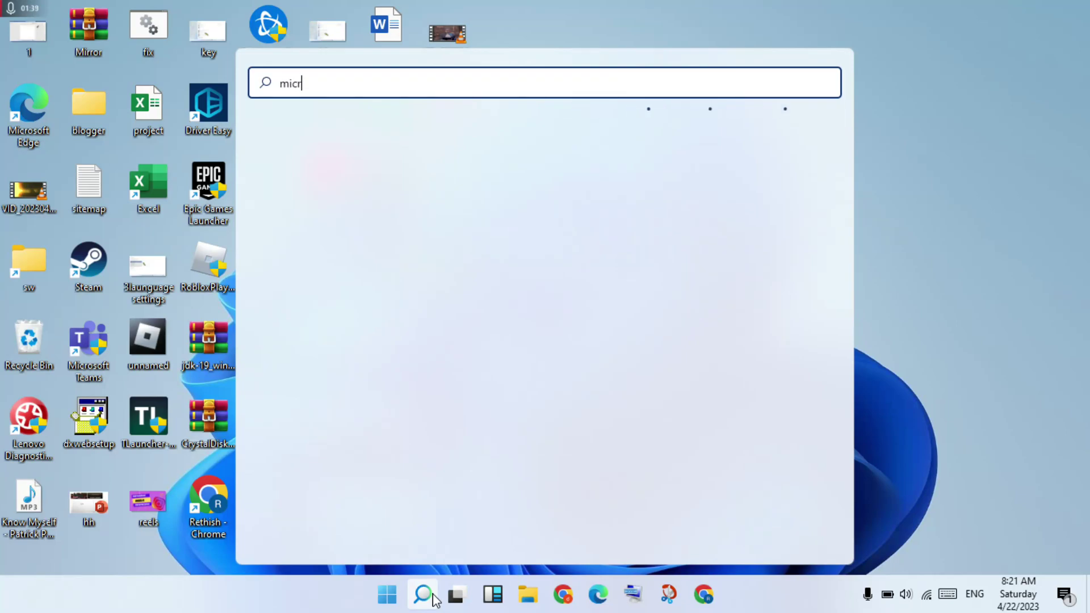
pyautogui.write('os')
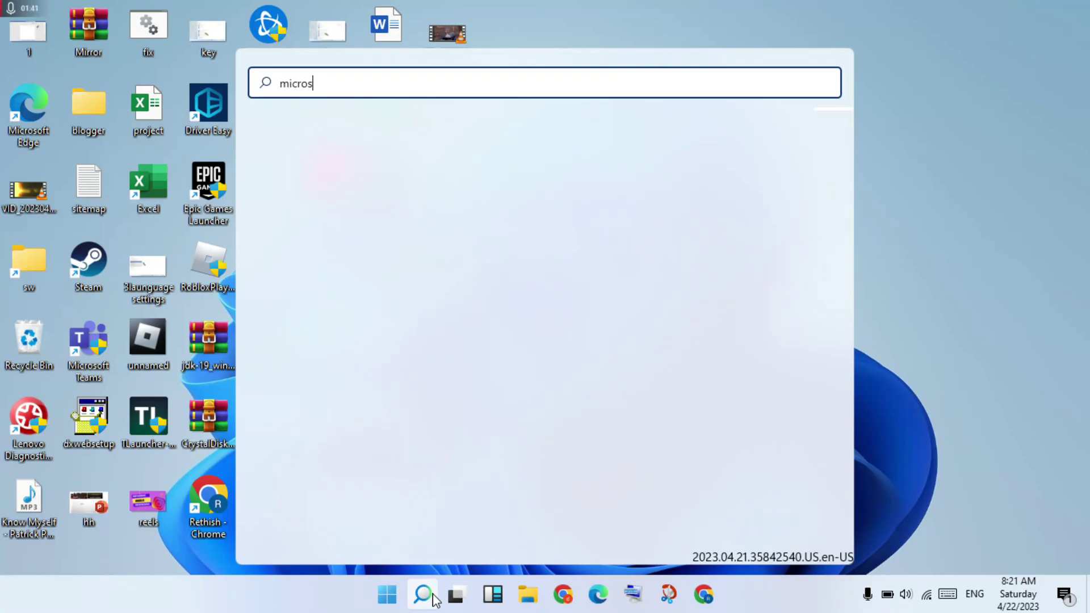
pyautogui.press('BackSpace')
pyautogui.press('BackSpace')
pyautogui.press('BackSpace')
pyautogui.write('o')
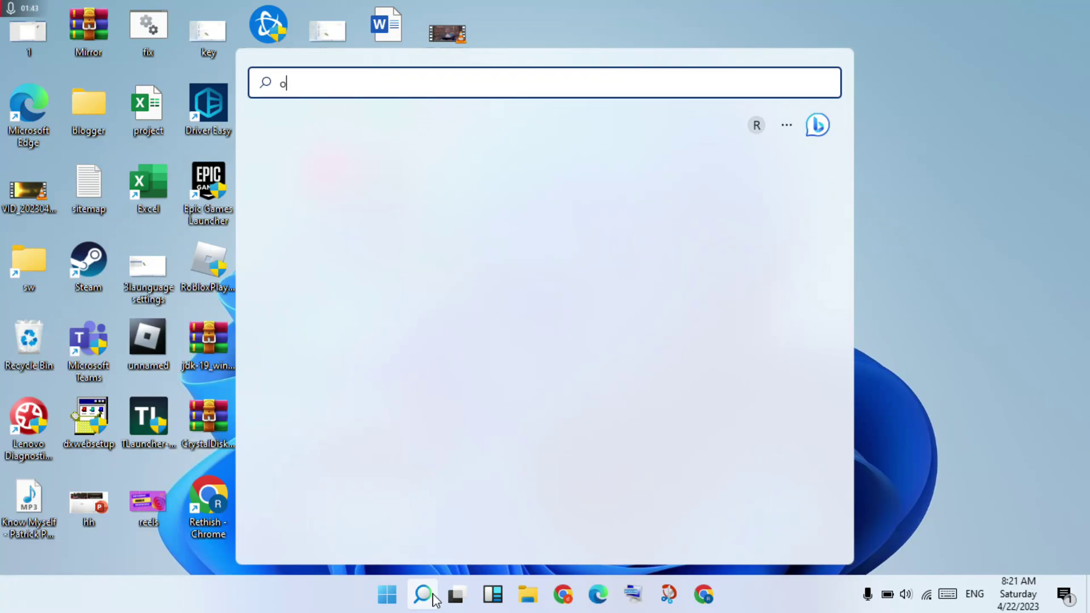
pyautogui.write('ft ')
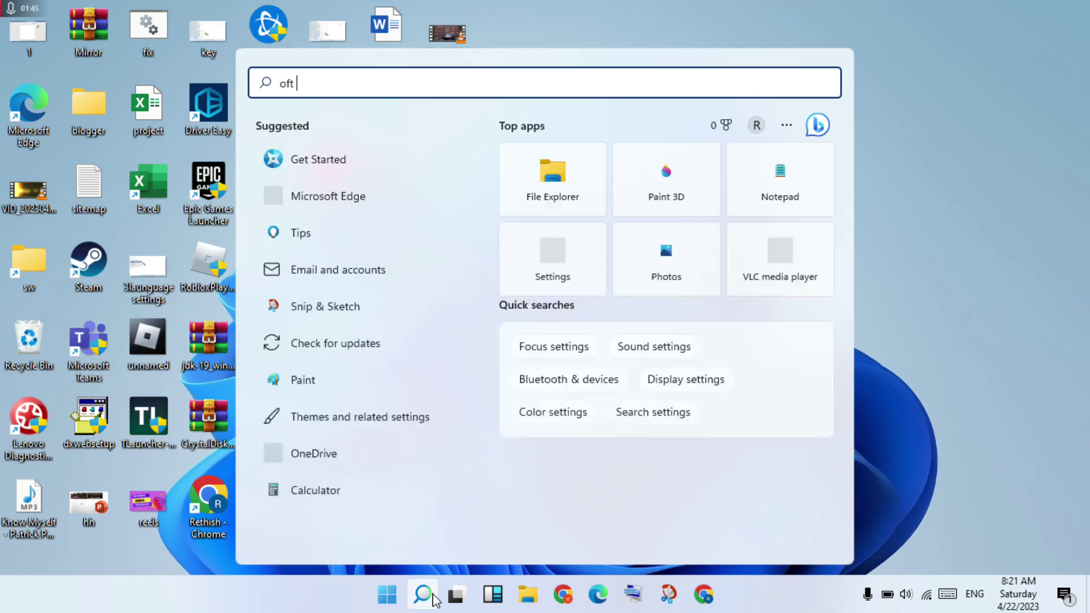
pyautogui.write('st')
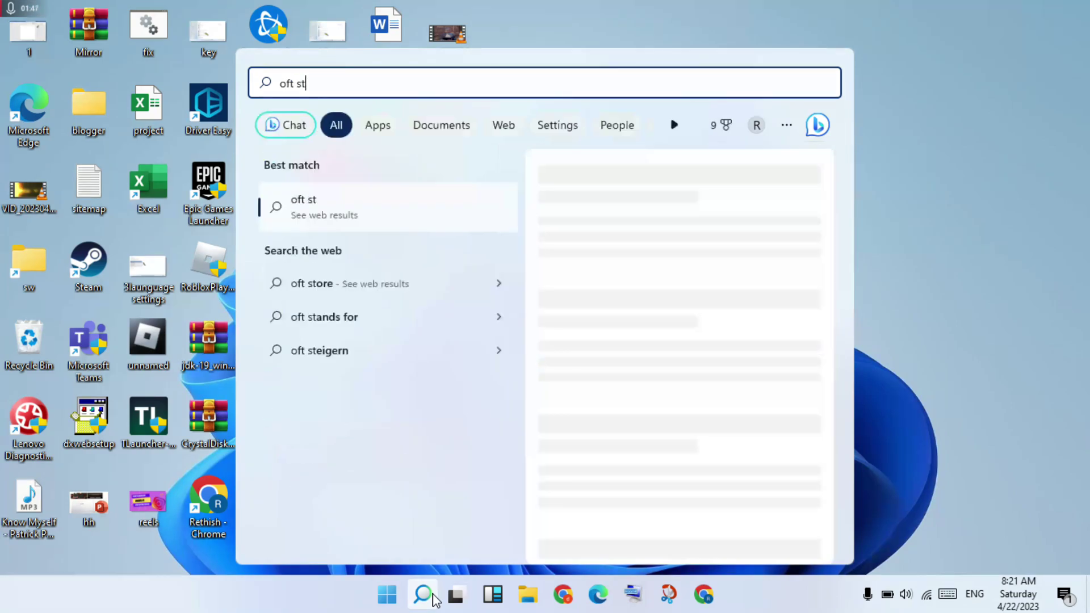
pyautogui.press('Left')
pyautogui.press('Left')
pyautogui.press('Home')
pyautogui.write('mi')
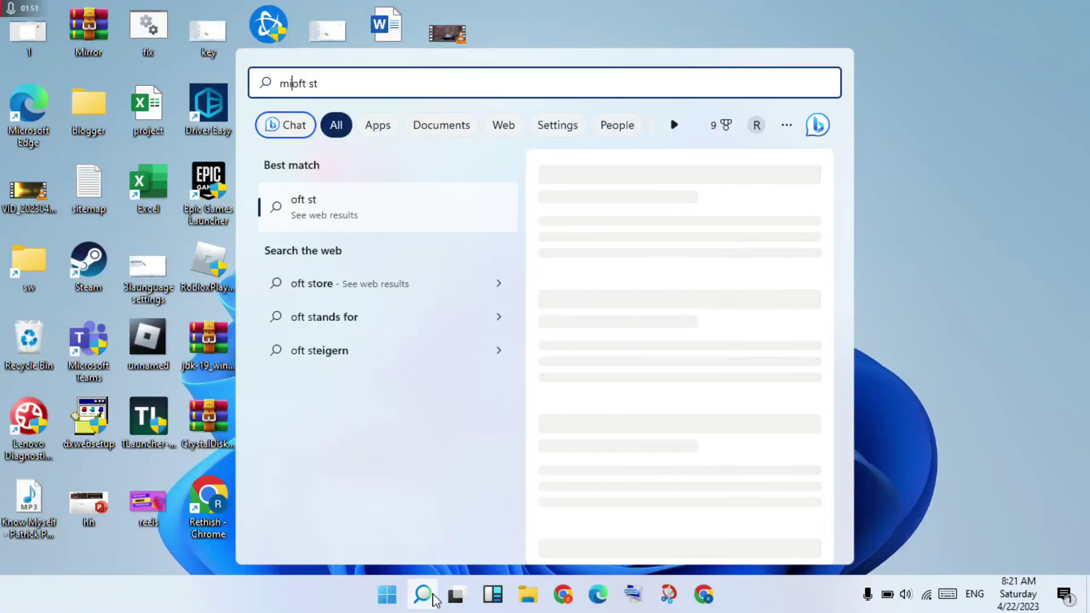
pyautogui.write('crooft s')
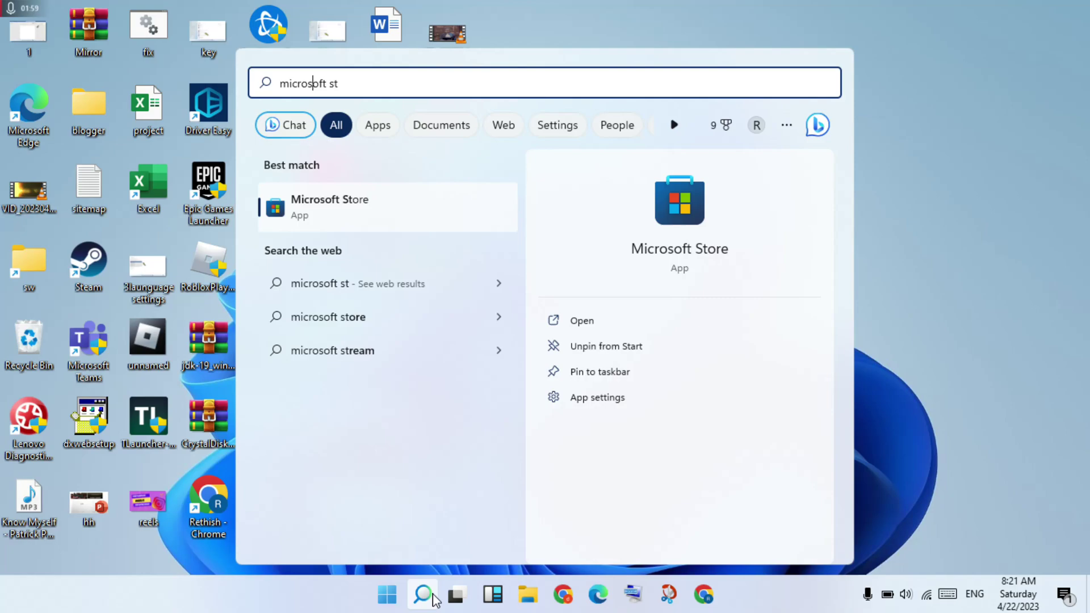
pyautogui.press('Return')
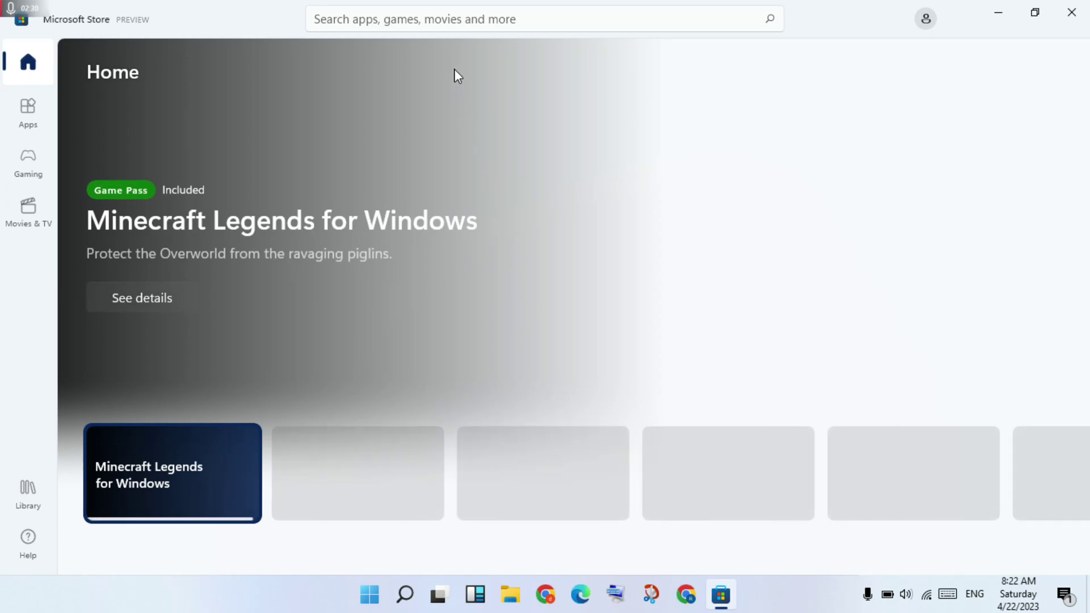
# - Search the Store for 'translucenttb', trimming the pasted query, and choose the TranslucentTB suggestion
pyautogui.click(433, 20)
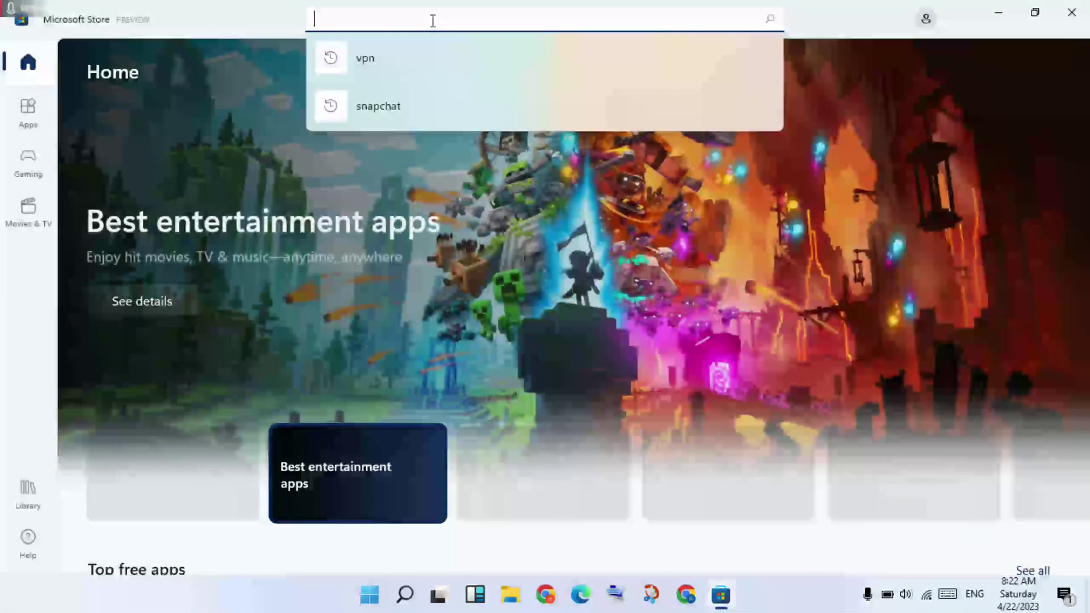
pyautogui.write('tan')
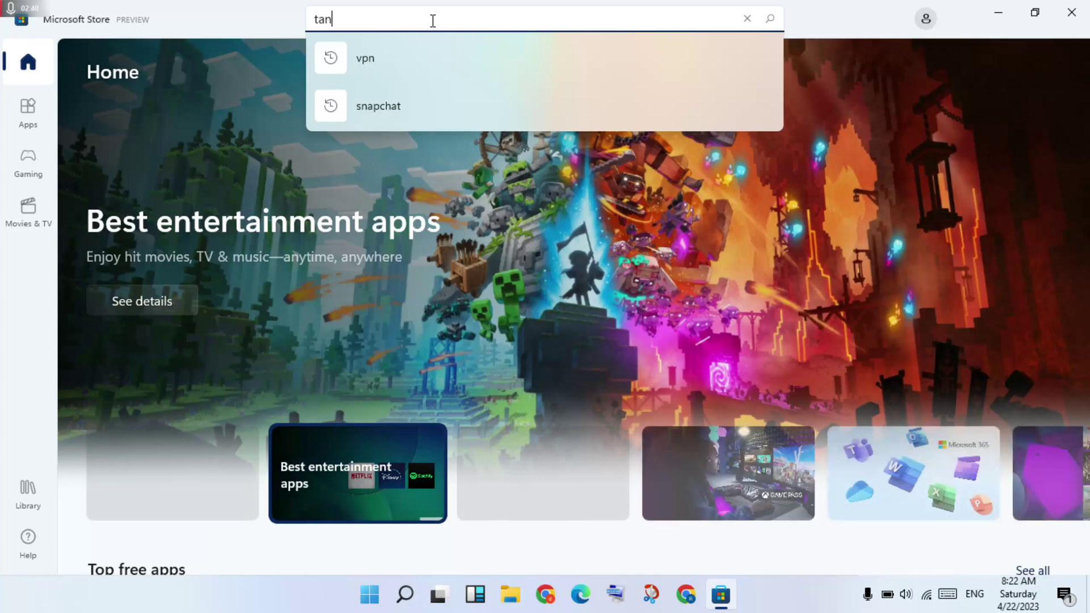
pyautogui.press('BackSpace')
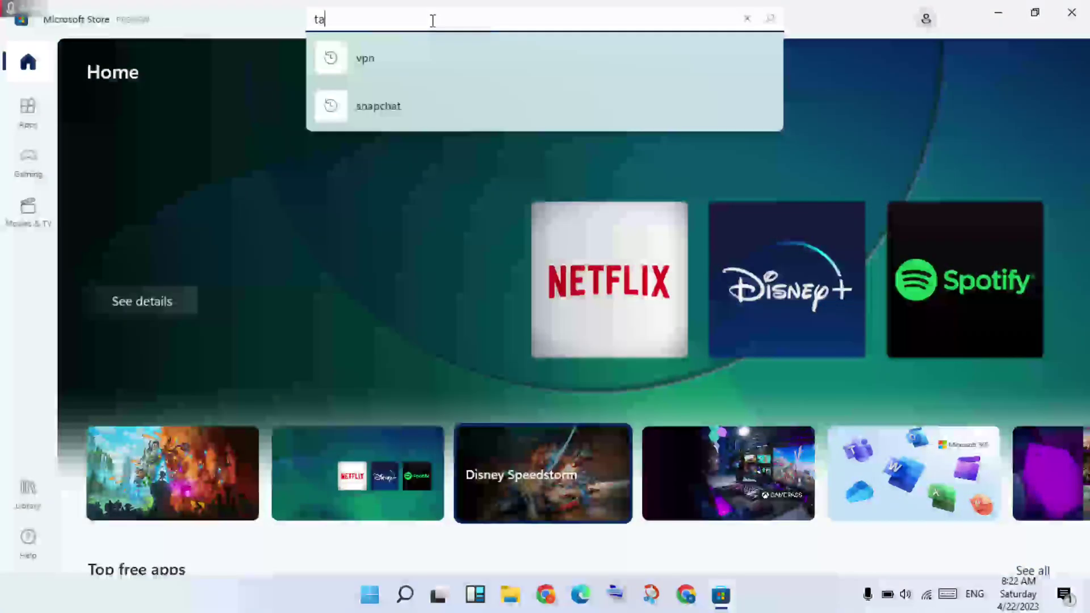
pyautogui.write('rns')
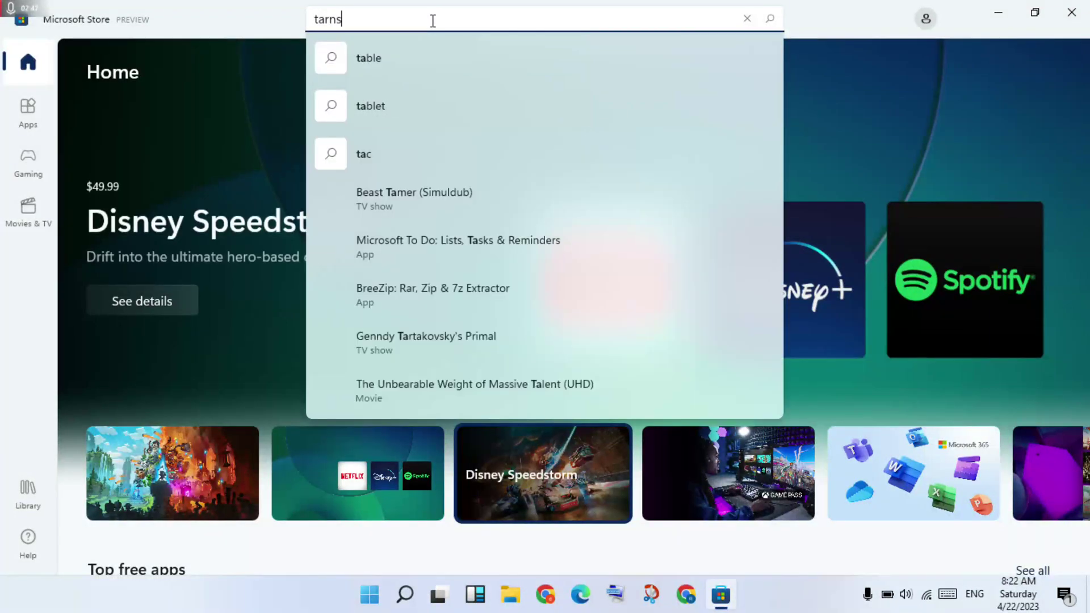
pyautogui.write('l')
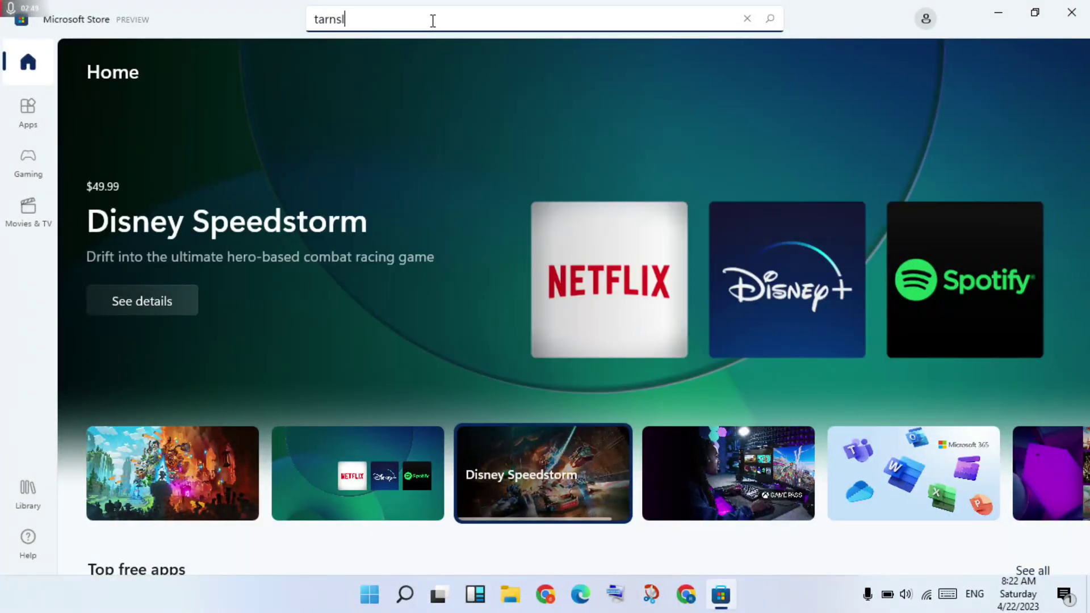
pyautogui.write('u')
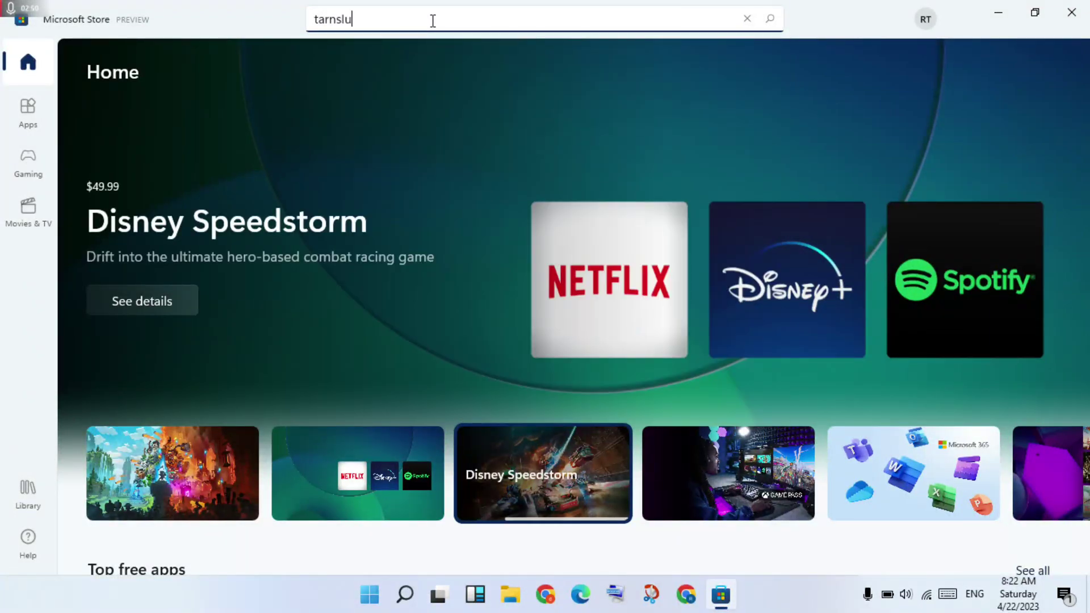
pyautogui.press('BackSpace')
pyautogui.press('BackSpace')
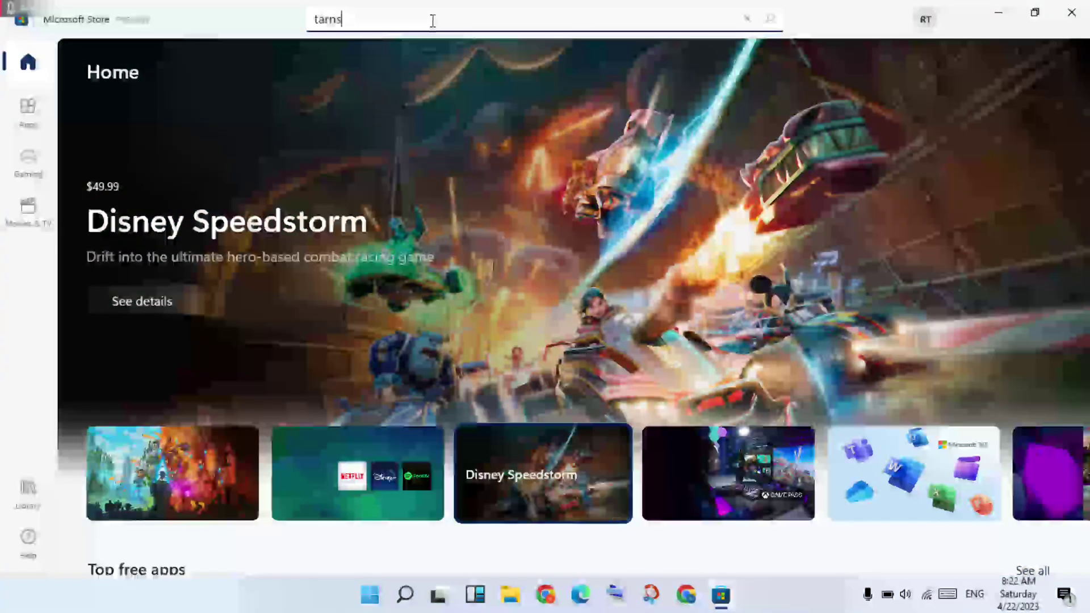
pyautogui.press('BackSpace')
pyautogui.press('BackSpace')
pyautogui.press('BackSpace')
pyautogui.press('BackSpace')
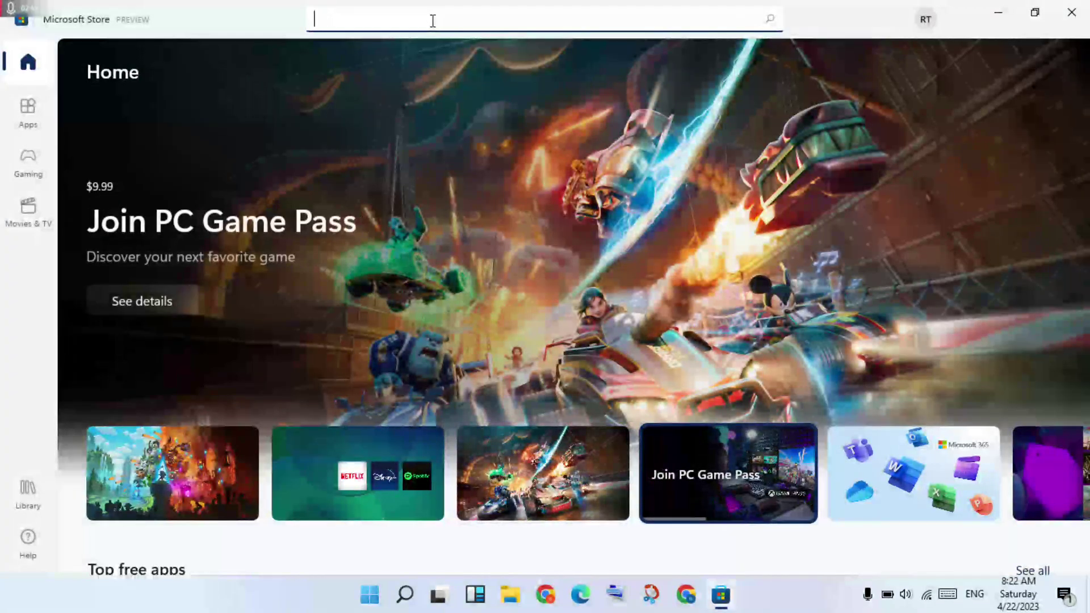
pyautogui.press('BackSpace')
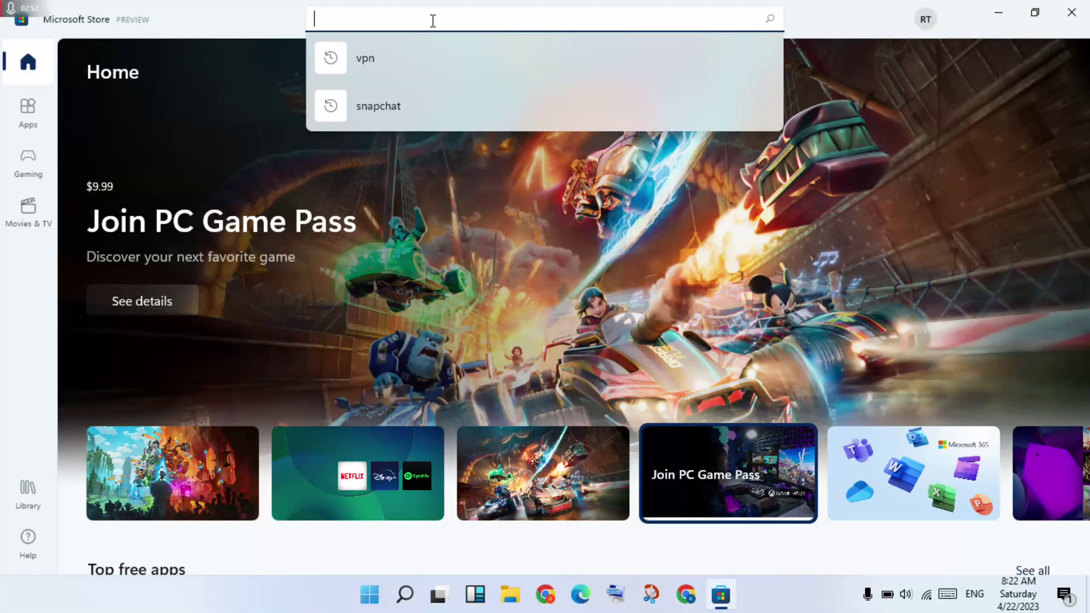
pyautogui.write('translucenttb download for pc')
pyautogui.press('BackSpace')
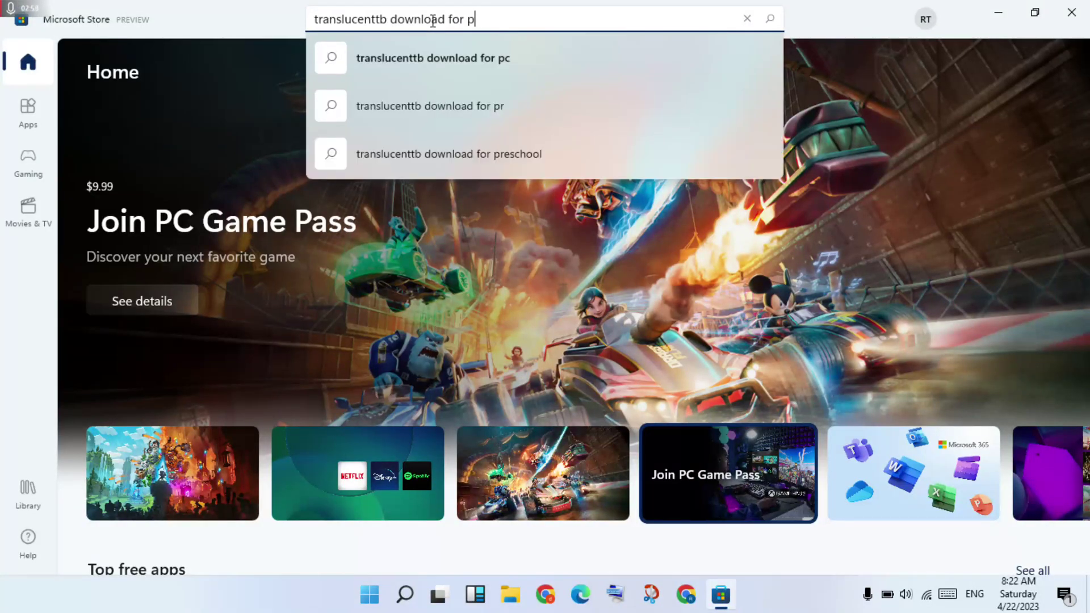
pyautogui.press('BackSpace')
pyautogui.press('BackSpace')
pyautogui.press('BackSpace')
pyautogui.press('Escape')
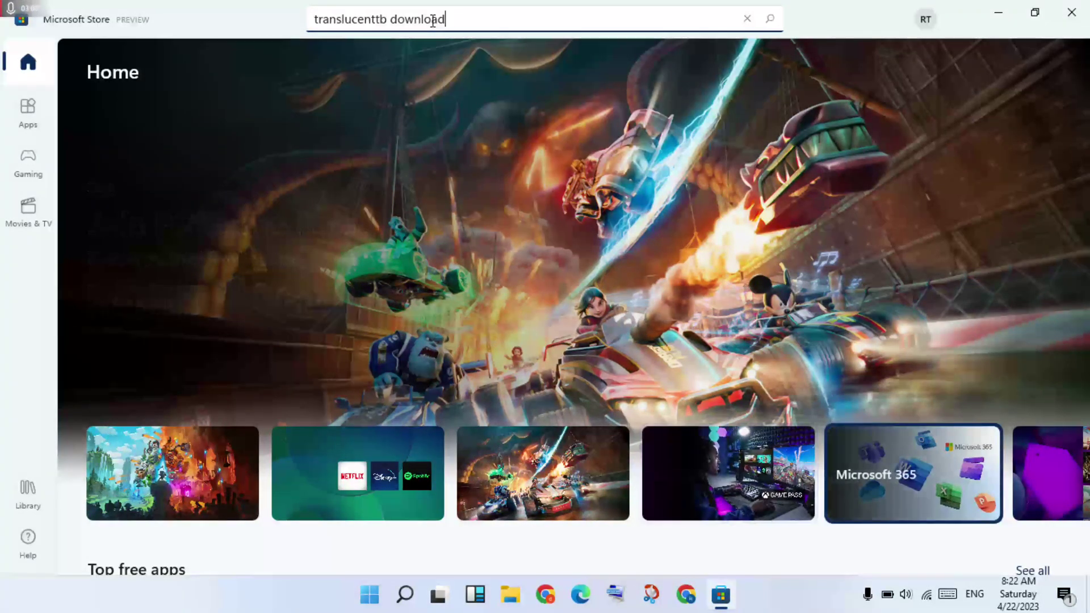
pyautogui.press('BackSpace')
pyautogui.press('BackSpace')
pyautogui.press('BackSpace')
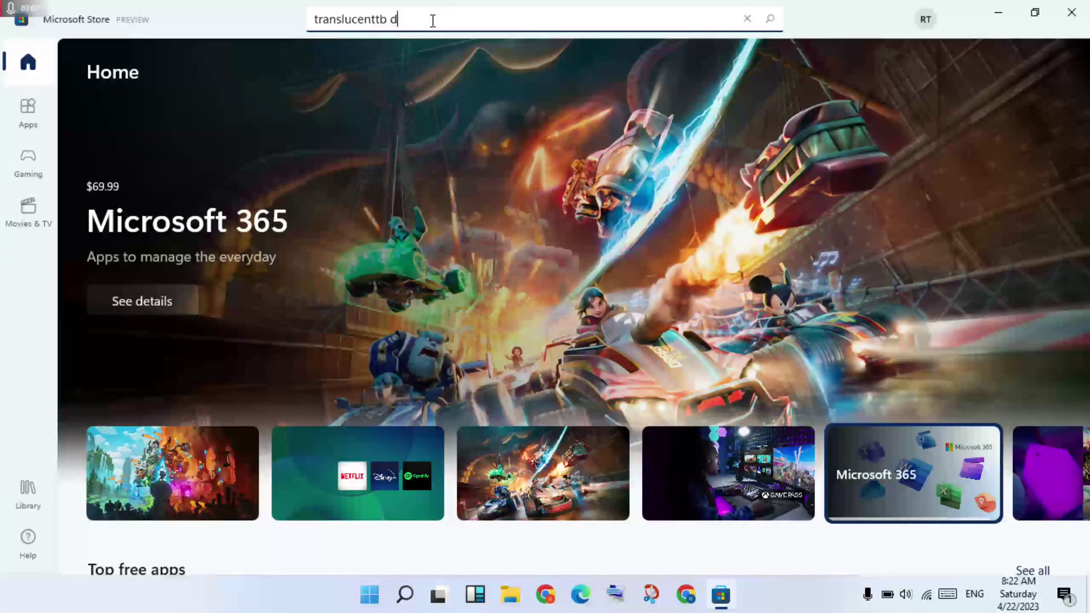
pyautogui.press('BackSpace')
pyautogui.press('BackSpace')
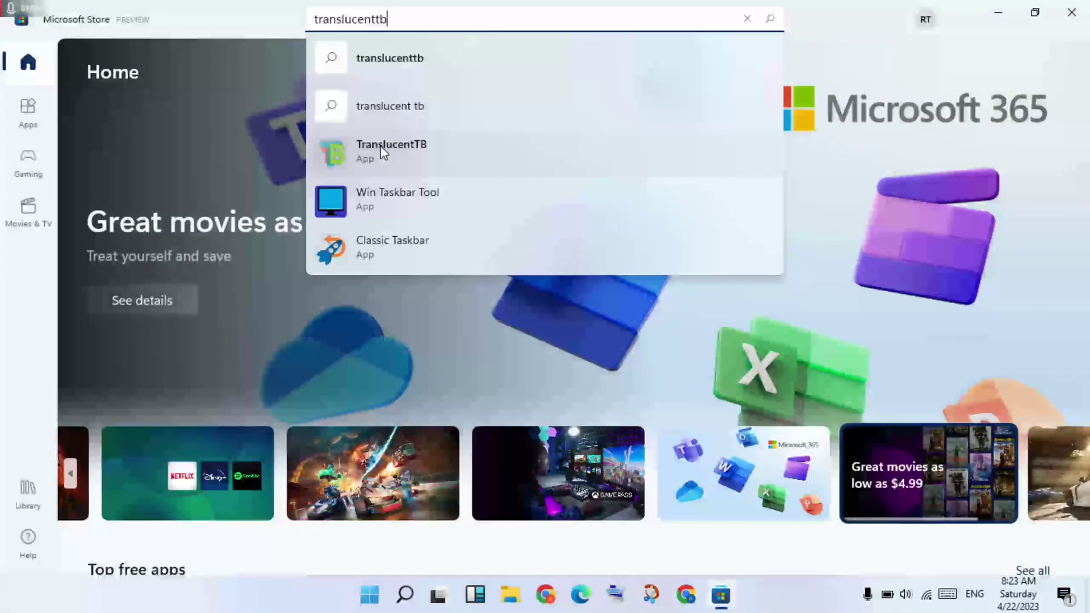
pyautogui.click(381, 157)
# - Load the TranslucentTB Store page and request the app with Get
pyautogui.press('Return')
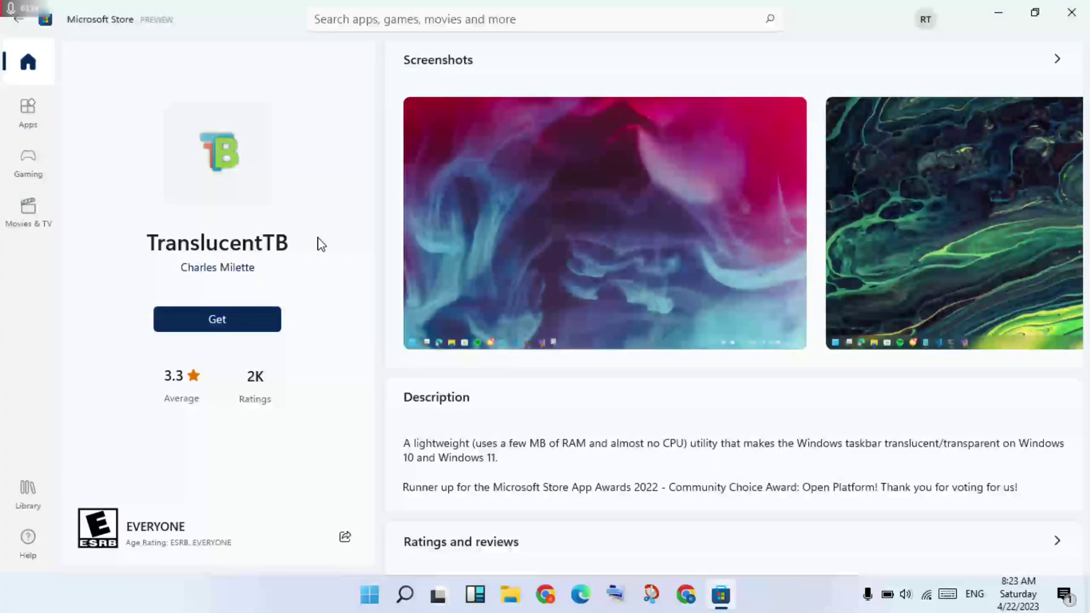
pyautogui.click(229, 324)
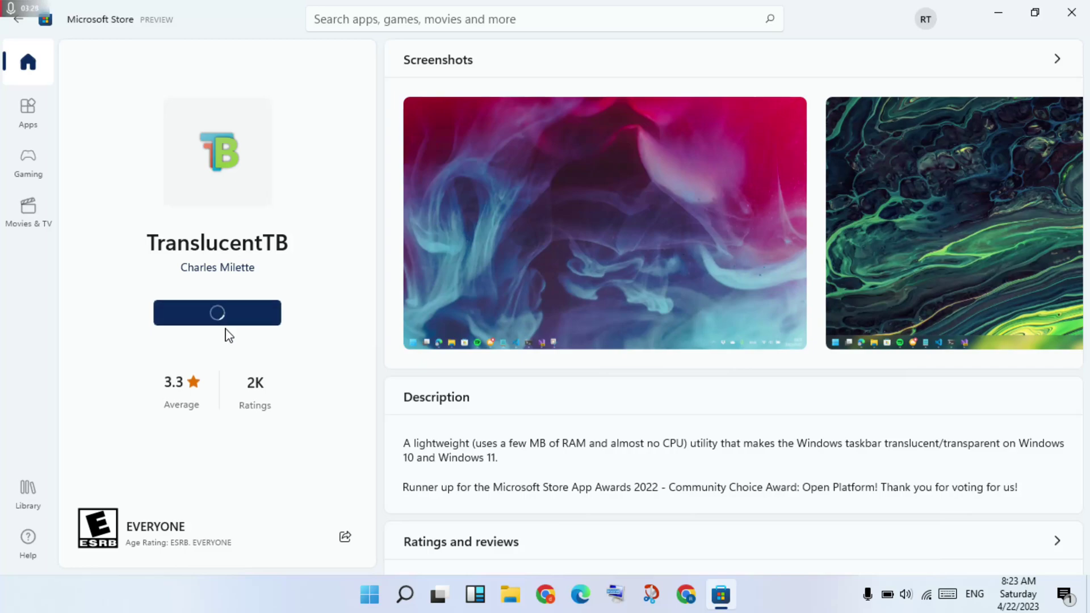